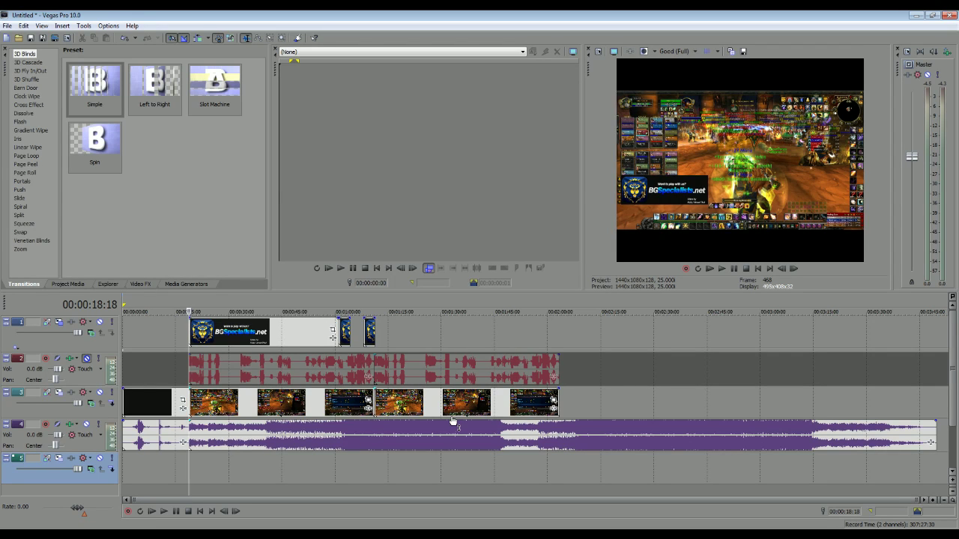
Delete the later gameplay clip and its matching voice audio from tracks 2 and 3
left_click_drag(187, 466, 351, 466)
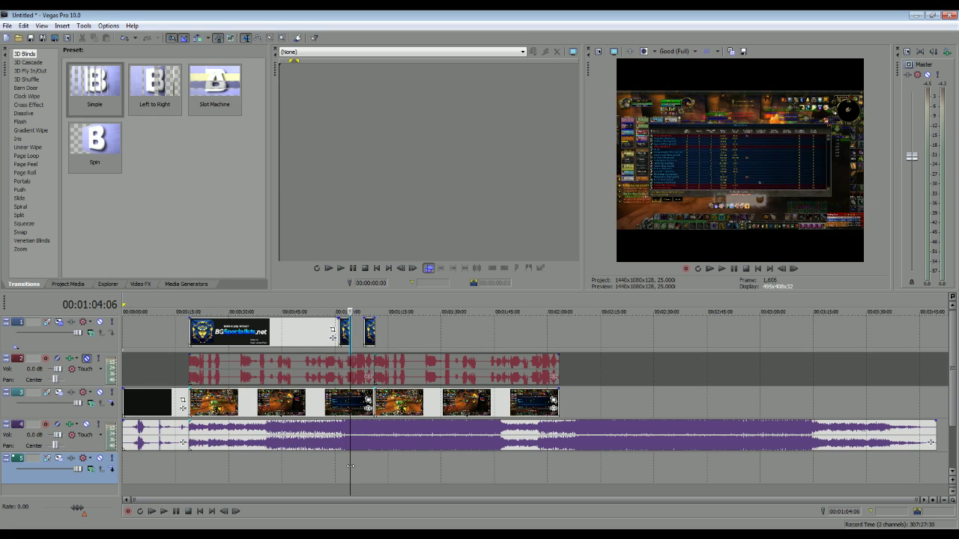
left_click(344, 466)
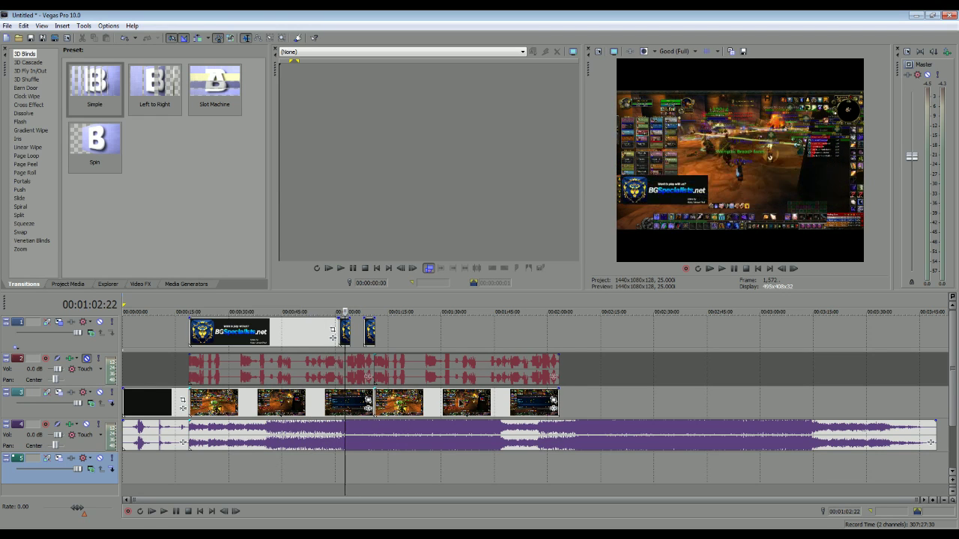
right_click(459, 398)
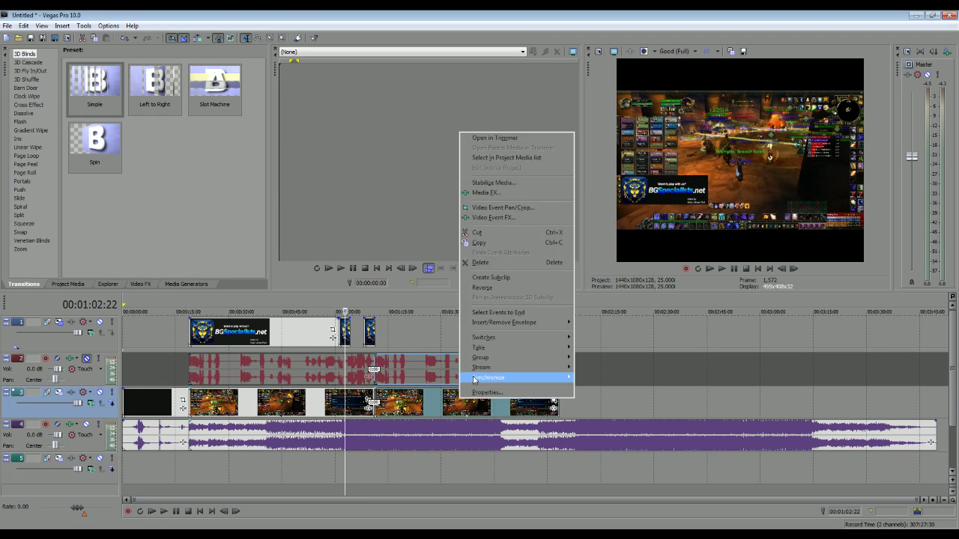
left_click(494, 264)
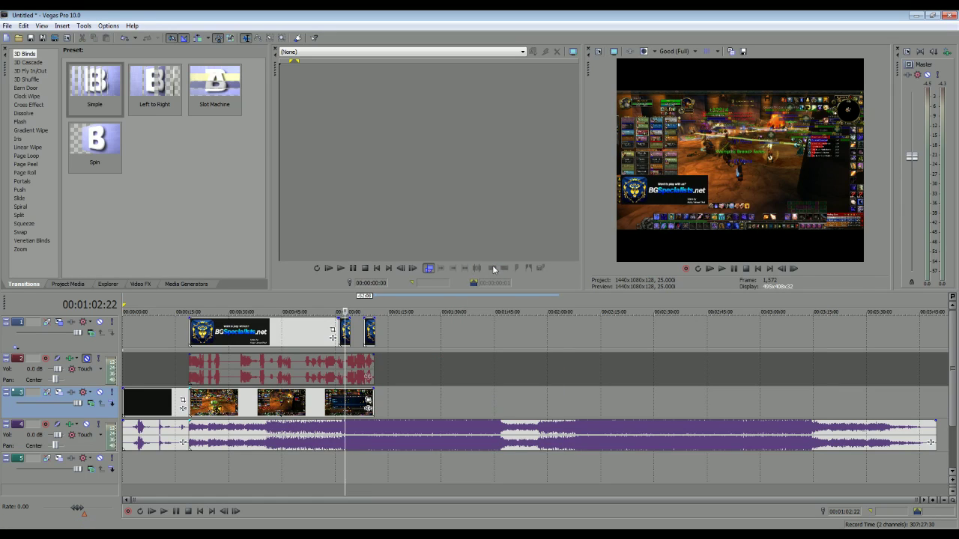
Place the playhead at about 1:04:06 and briefly preview playback
left_click(347, 463)
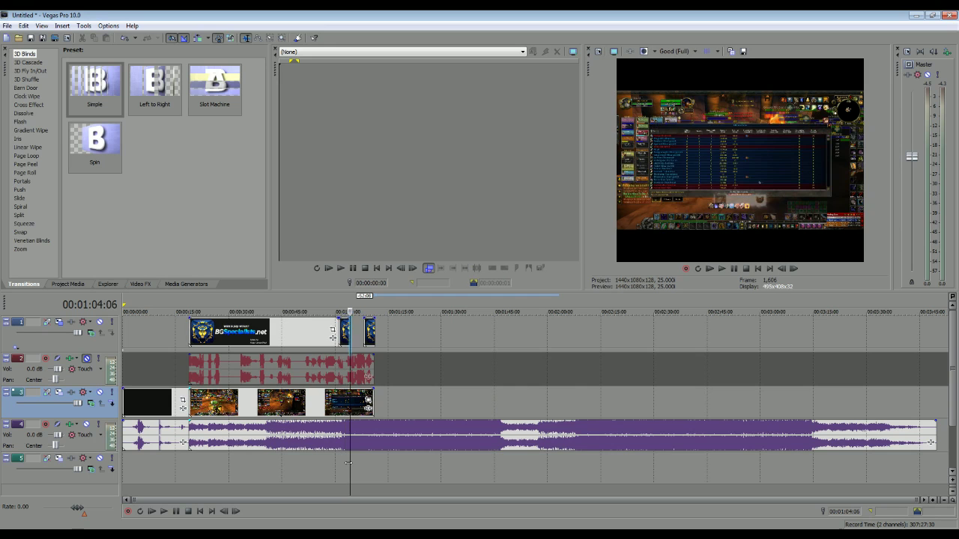
key("space")
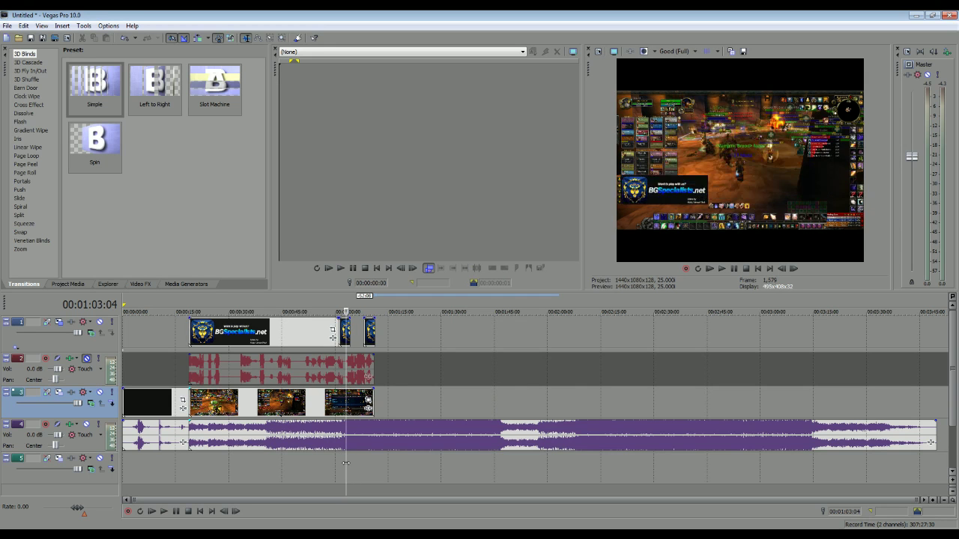
key("space")
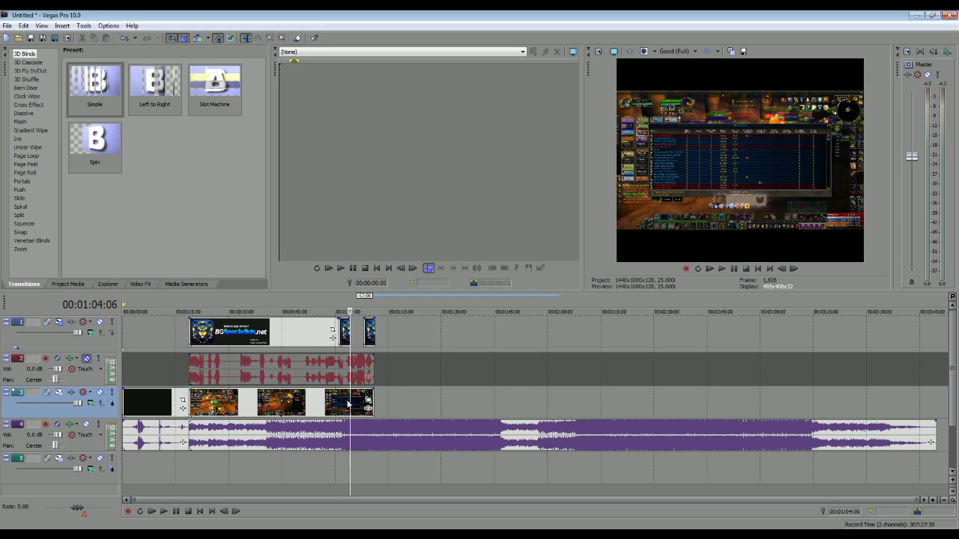
Zoom the timeline in around 1:04 and set the playhead at about 1:04:04
scroll(348, 403, "up", 10)
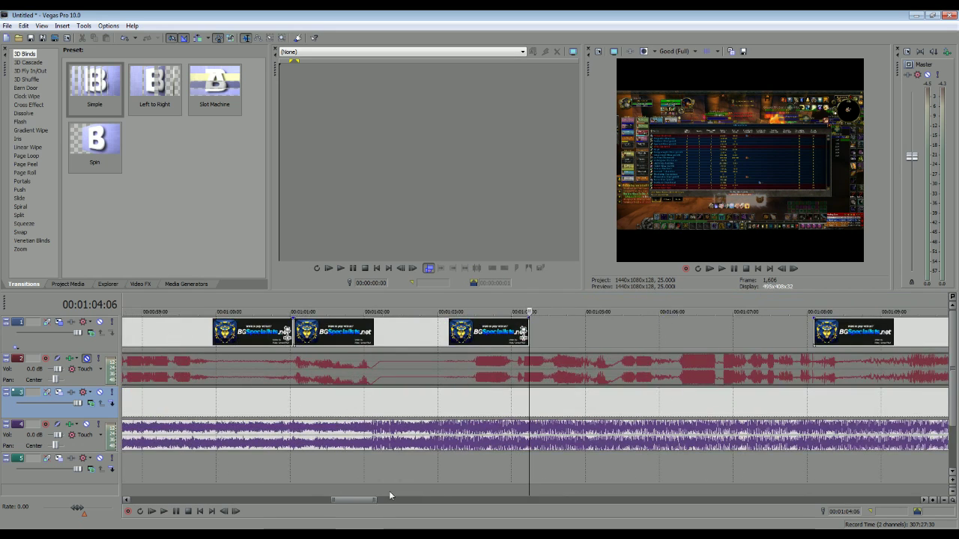
left_click_drag(365, 503, 376, 503)
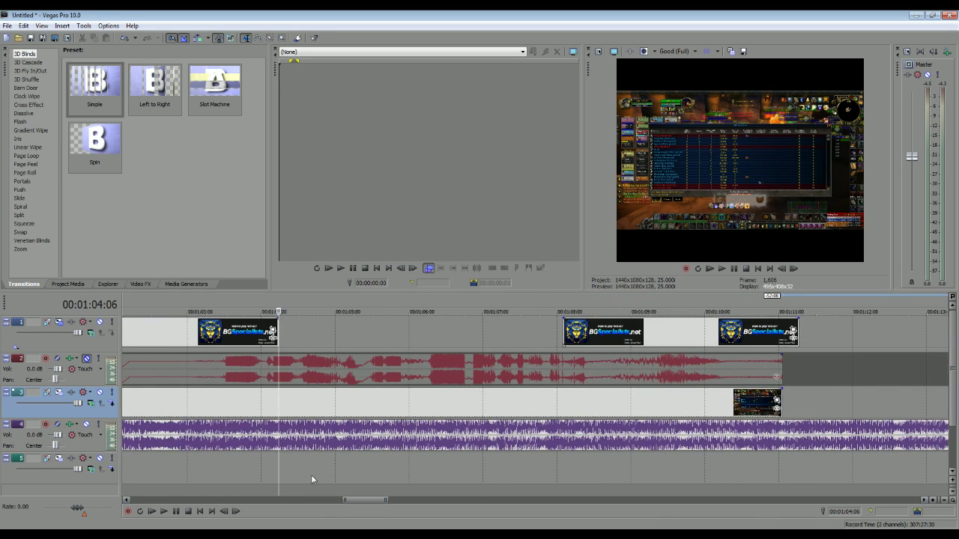
mouse_move(278, 465)
left_mouse_down()
mouse_move(305, 467)
mouse_move(273, 470)
left_mouse_up()
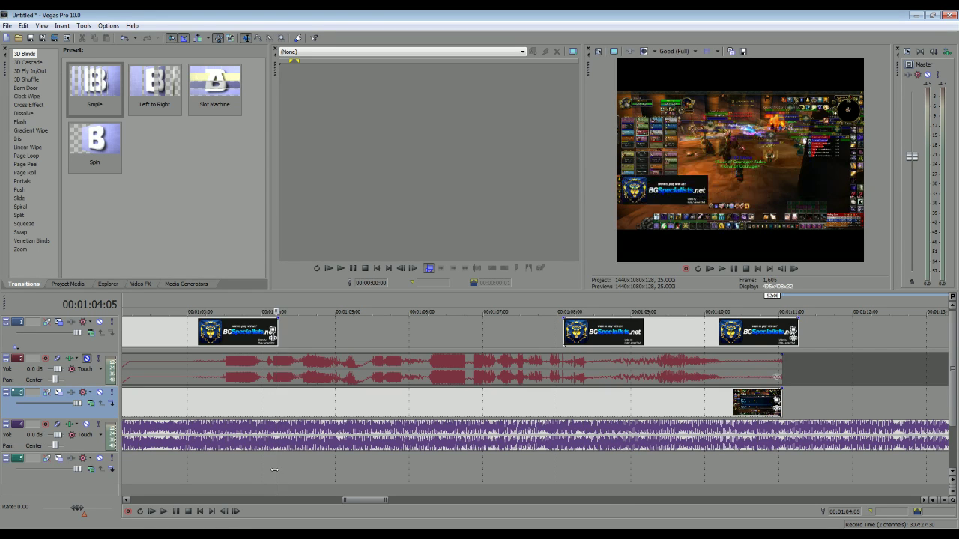
Split the track 3 gameplay video and voice audio at the playhead near 1:04
left_click(271, 398)
left_click(8, 26)
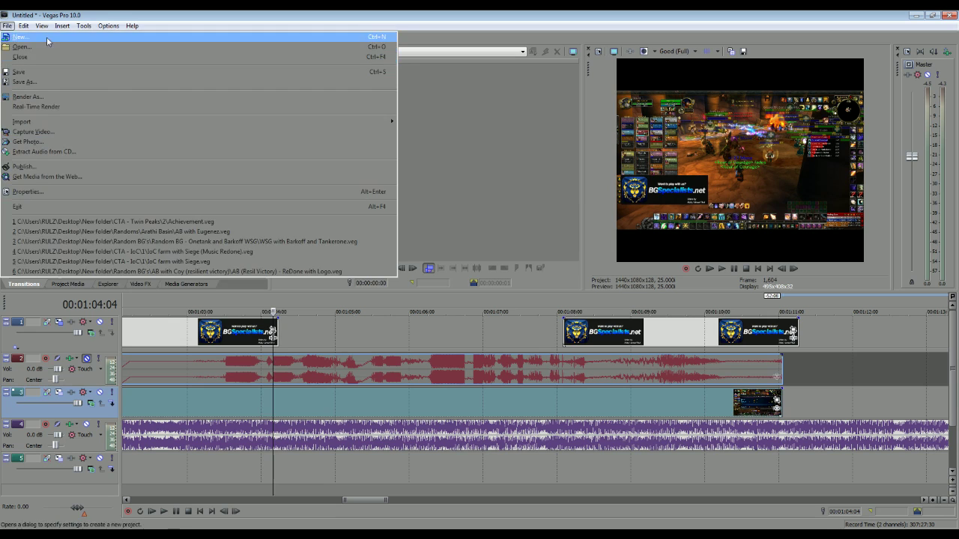
left_click(8, 26)
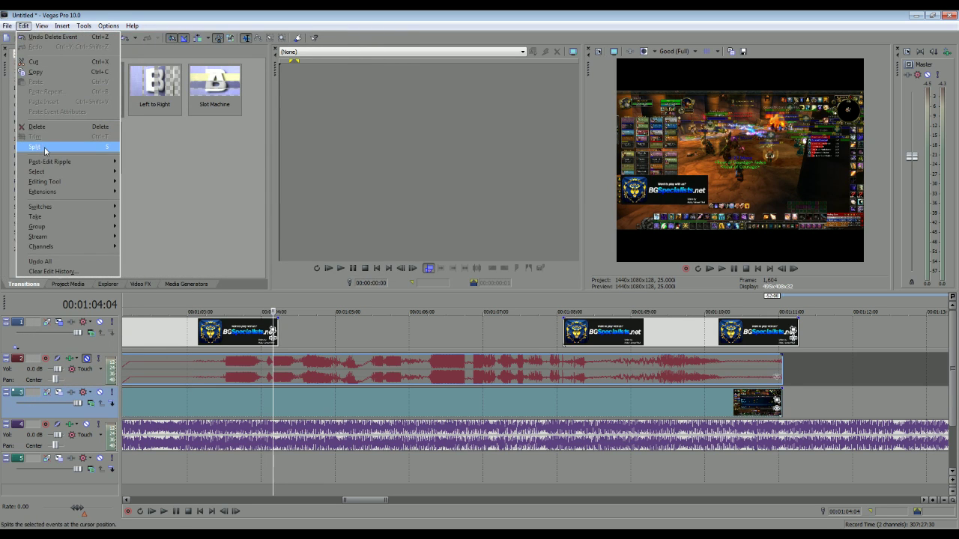
left_click(45, 149)
Split the gameplay events again at 1:05
left_click_drag(272, 456, 331, 470)
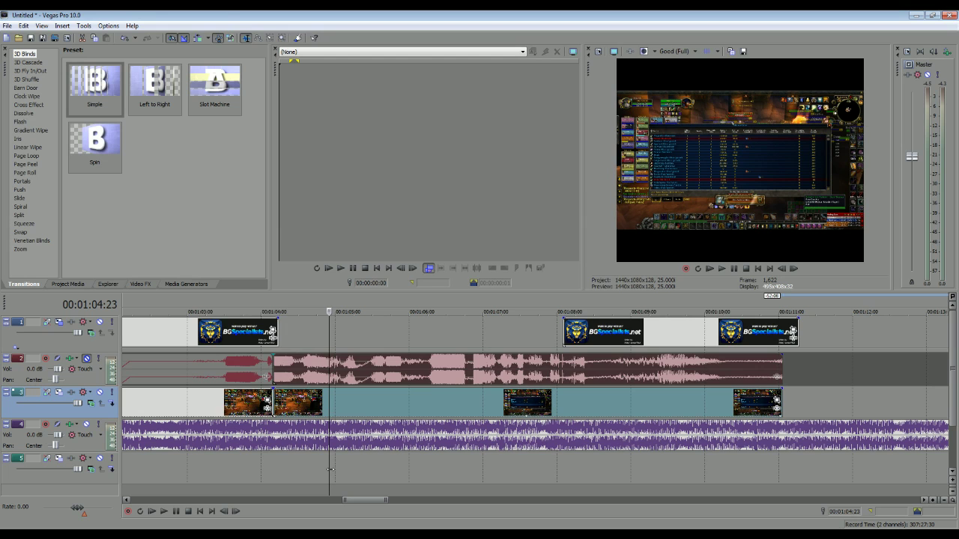
left_click(7, 25)
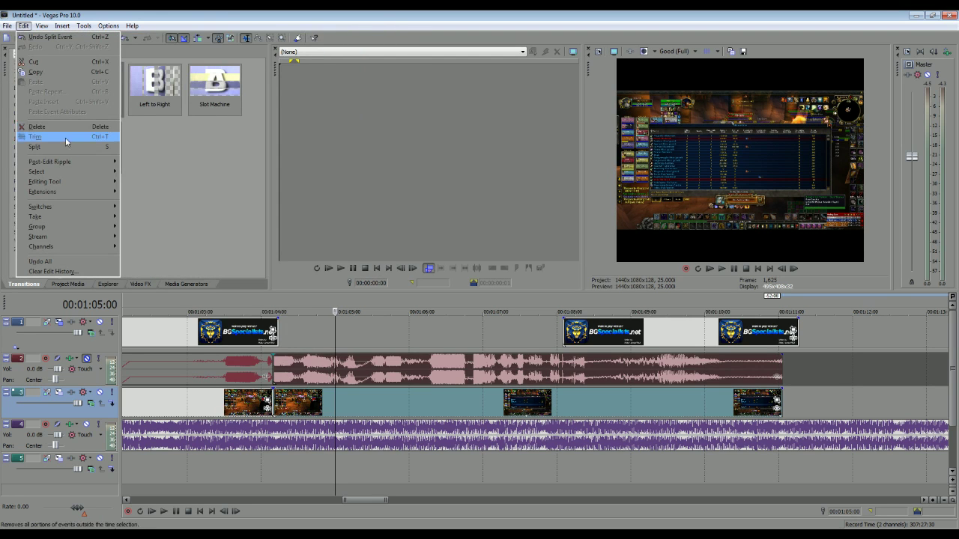
left_click(65, 137)
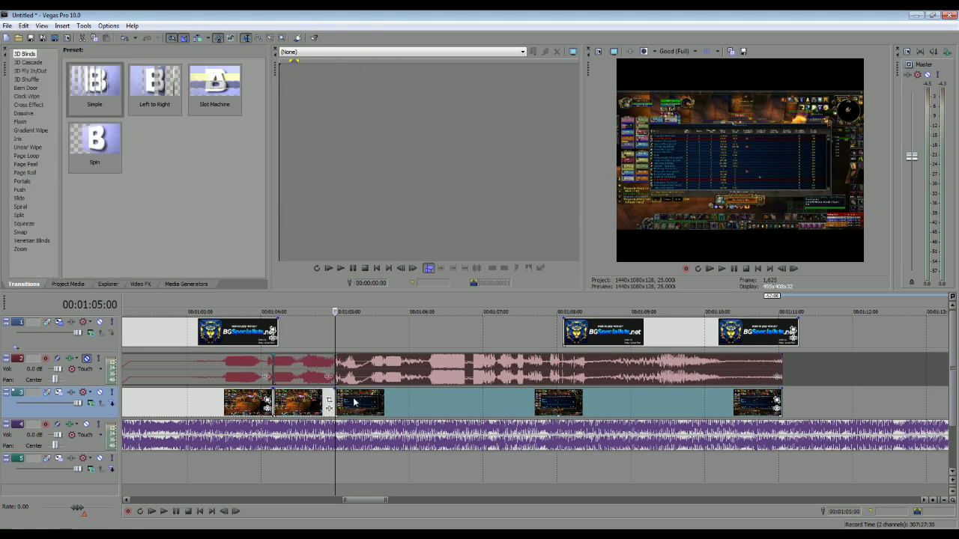
Push the following gameplay later and time-stretch the 1:04–1:05 piece to about 1:06
left_click_drag(356, 403, 441, 407)
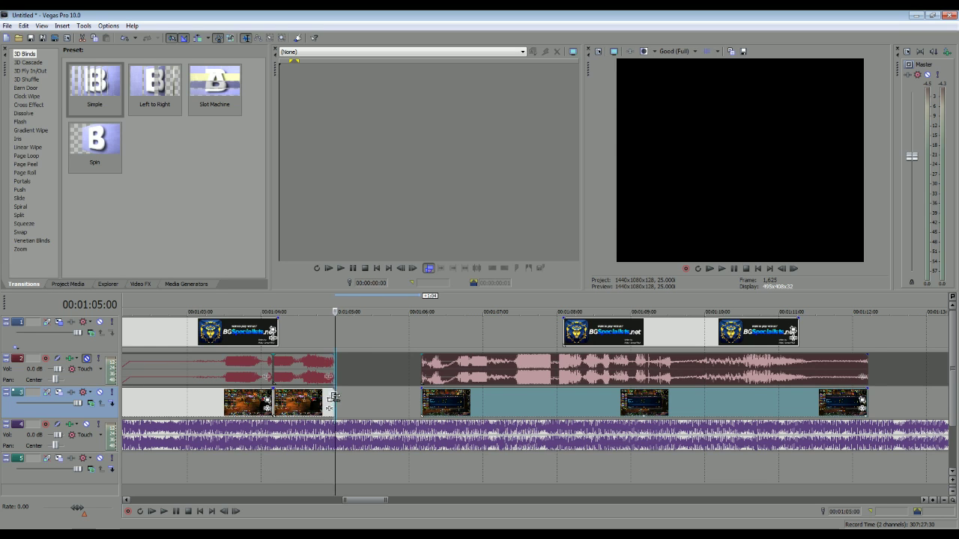
left_click_drag(332, 397, 417, 400)
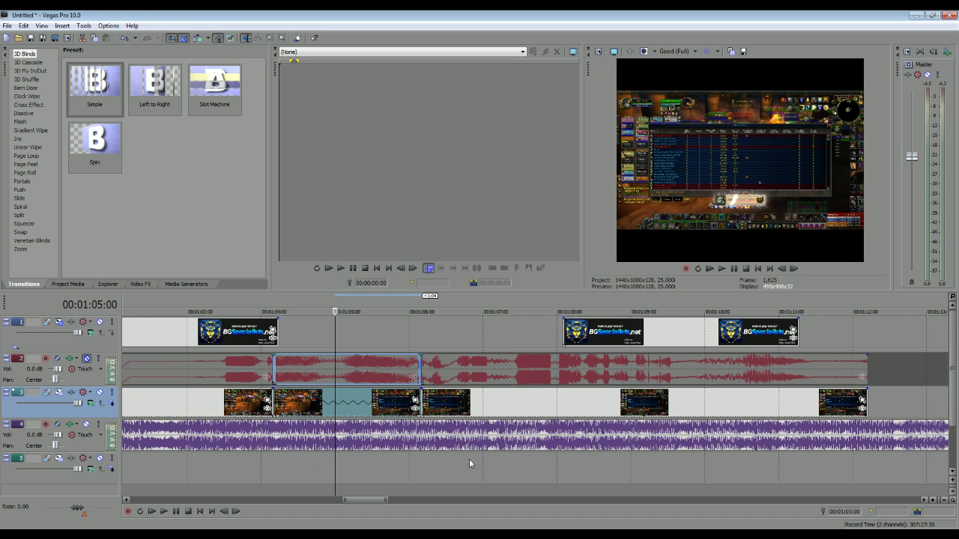
scroll(464, 459, "down", 8)
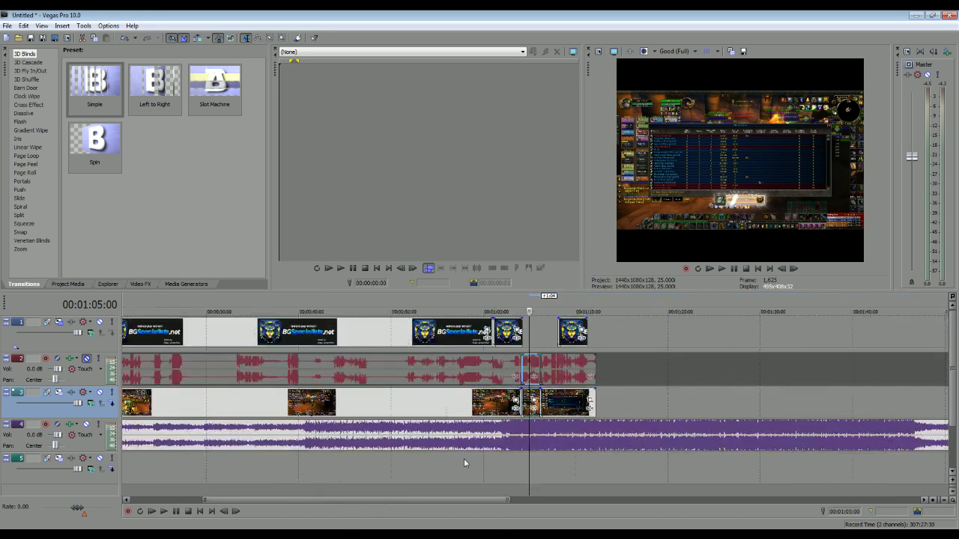
scroll(463, 458, "down", 4)
scroll(463, 458, "up", 4)
left_click(527, 477)
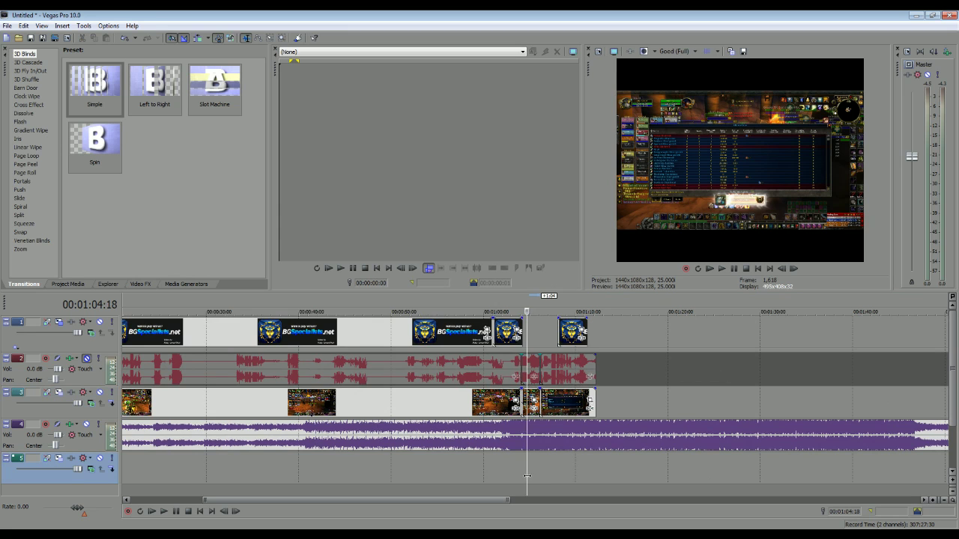
left_click_drag(527, 477, 465, 470)
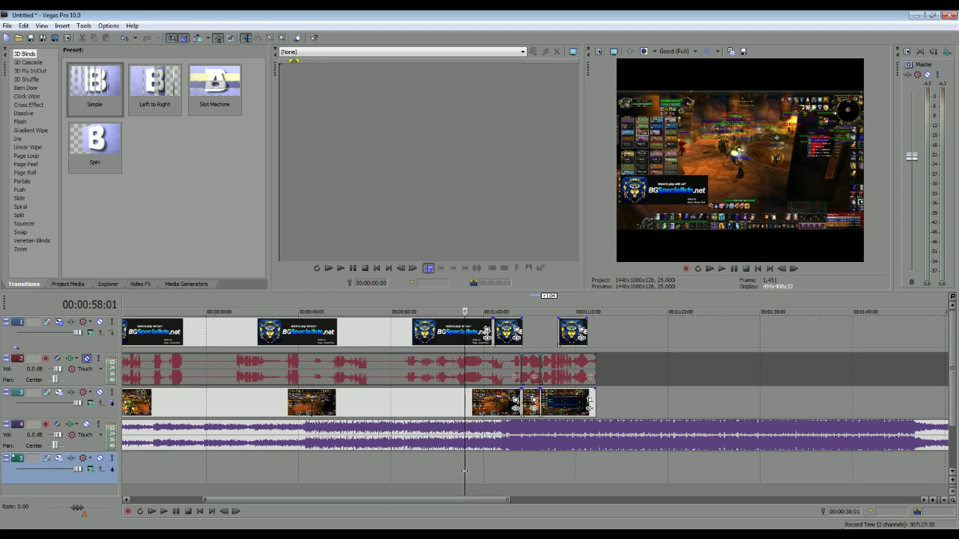
left_click(156, 512)
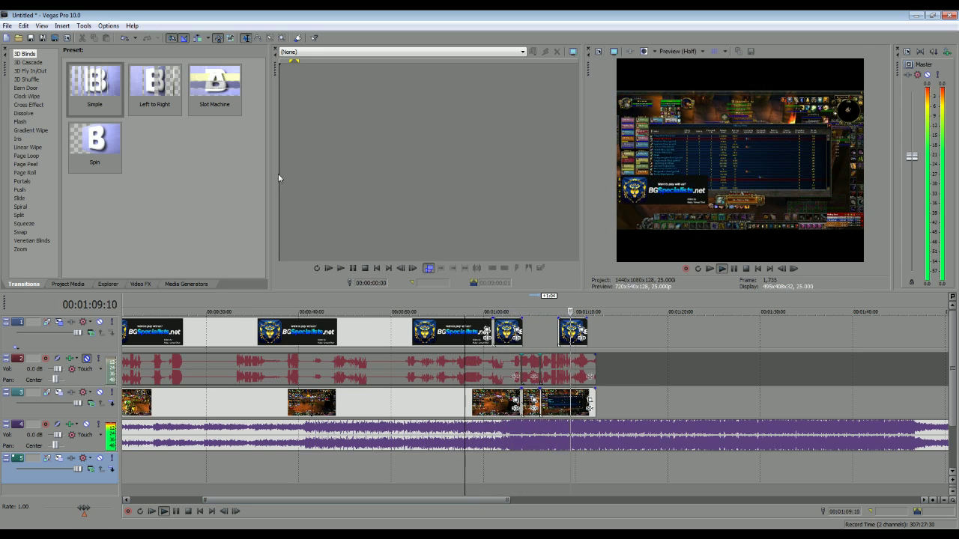
left_click(175, 512)
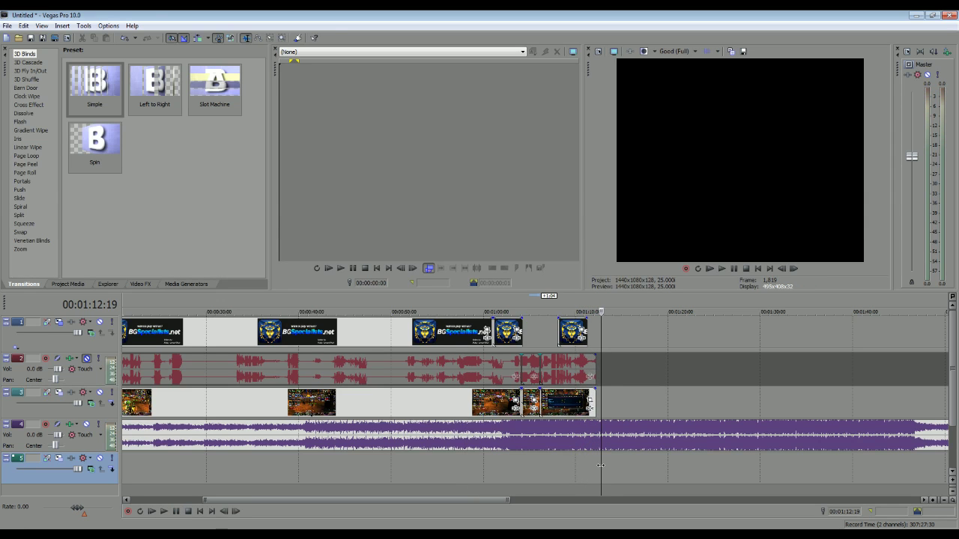
Push the later gameplay two seconds later, leaving a gap
mouse_move(508, 501)
left_mouse_down()
mouse_move(361, 504)
mouse_move(368, 495)
left_mouse_up()
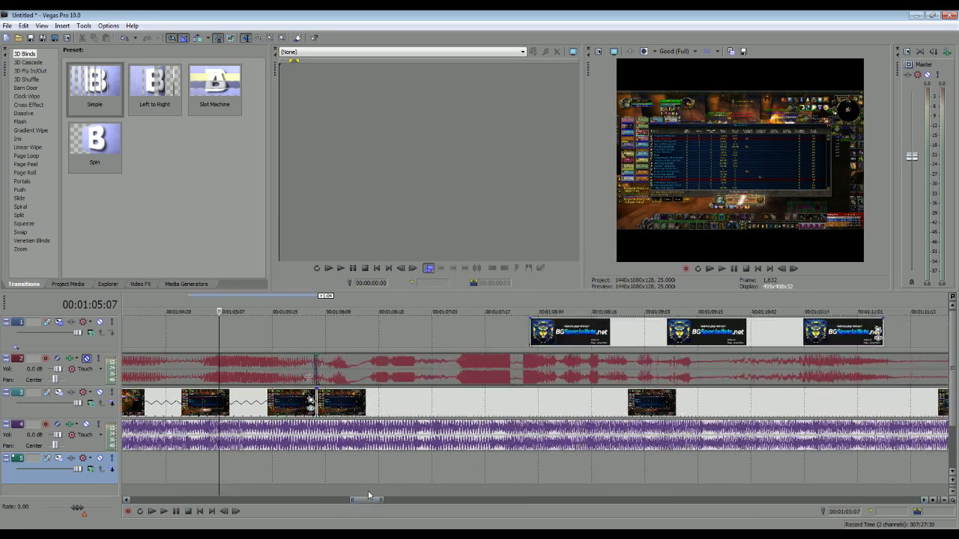
scroll(367, 496, "down", 2)
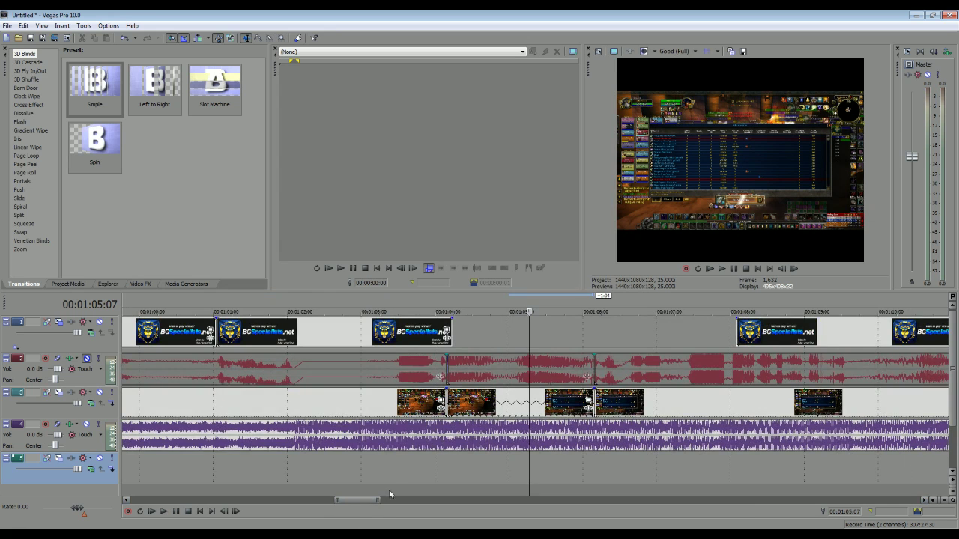
left_click_drag(372, 500, 378, 500)
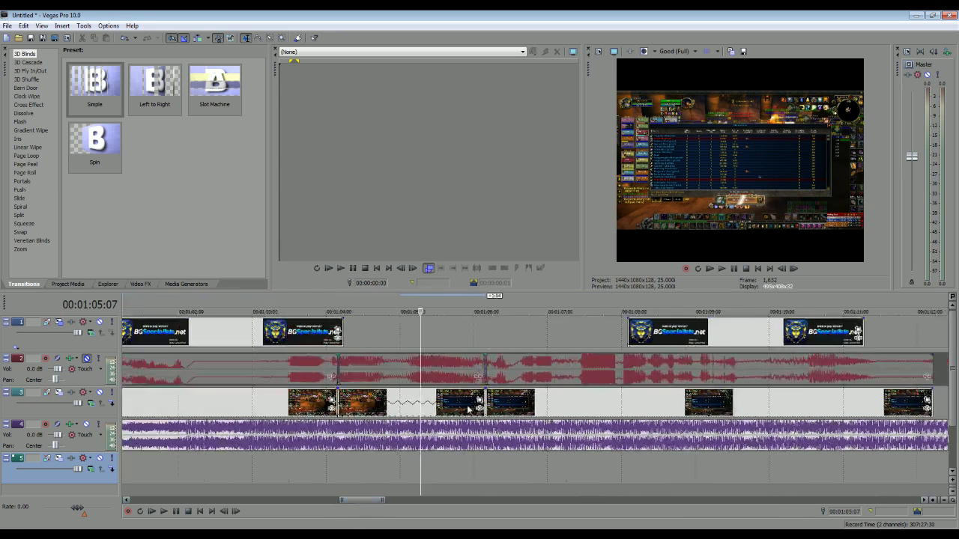
left_click_drag(470, 408, 485, 397)
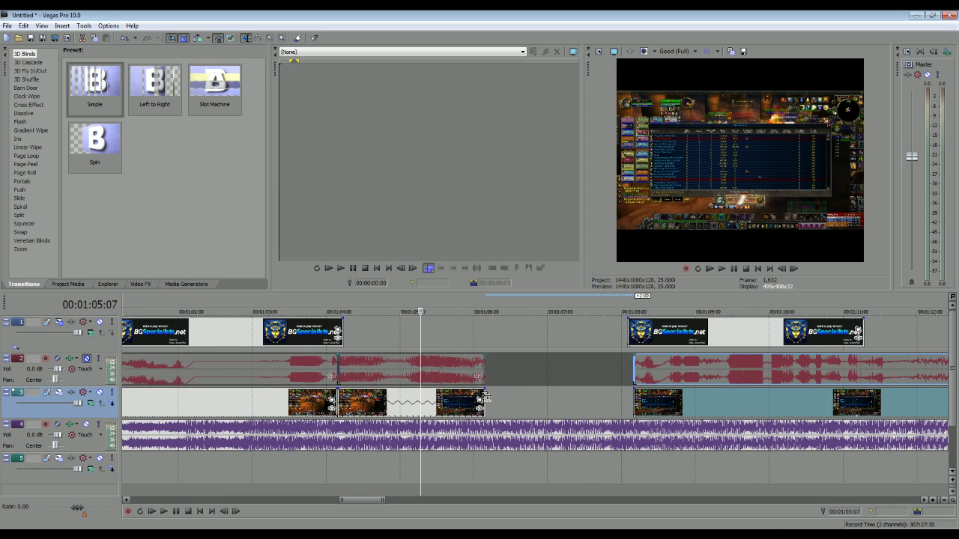
Stretch the preceding clip to about 1:07 in slow motion and slide later clips back to meet it
left_click(435, 410)
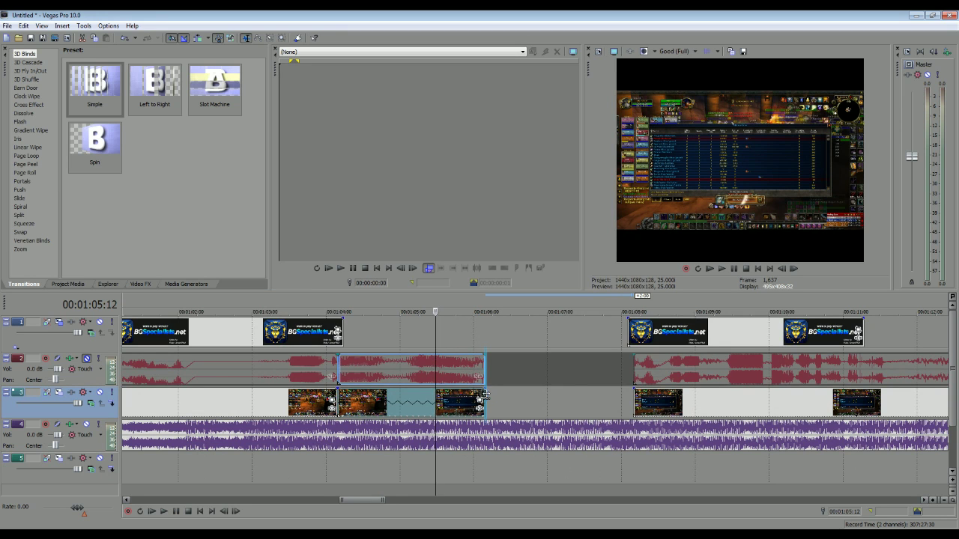
left_click_drag(485, 395, 631, 397)
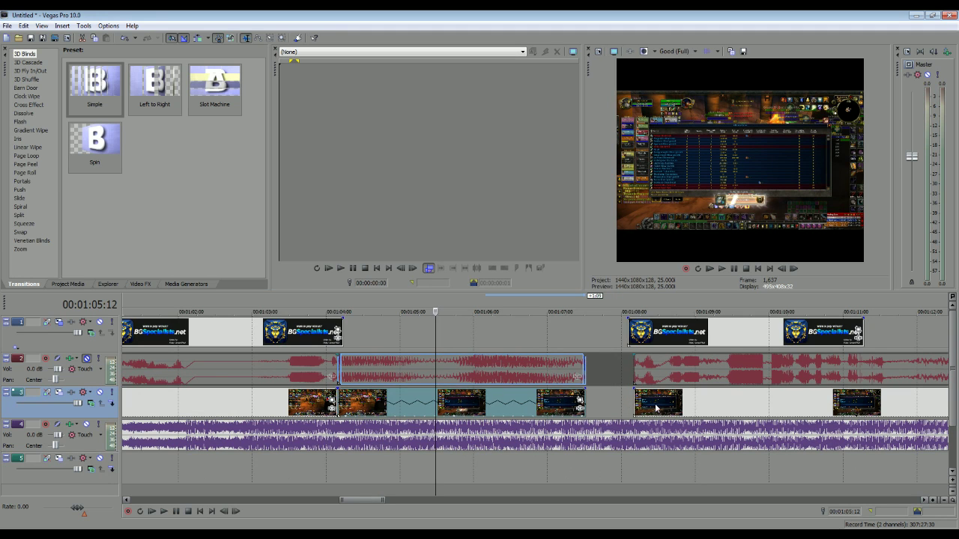
left_click_drag(659, 409, 617, 409)
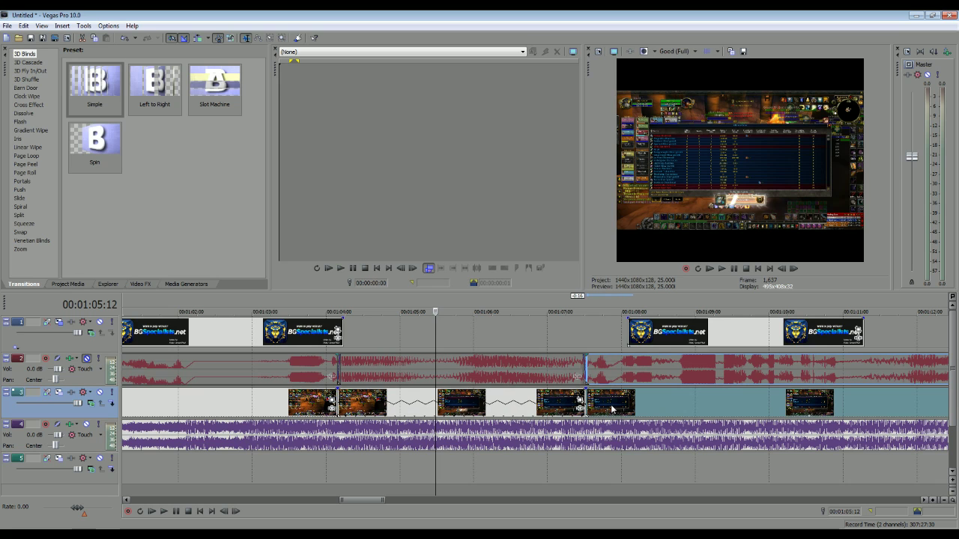
left_click(300, 479)
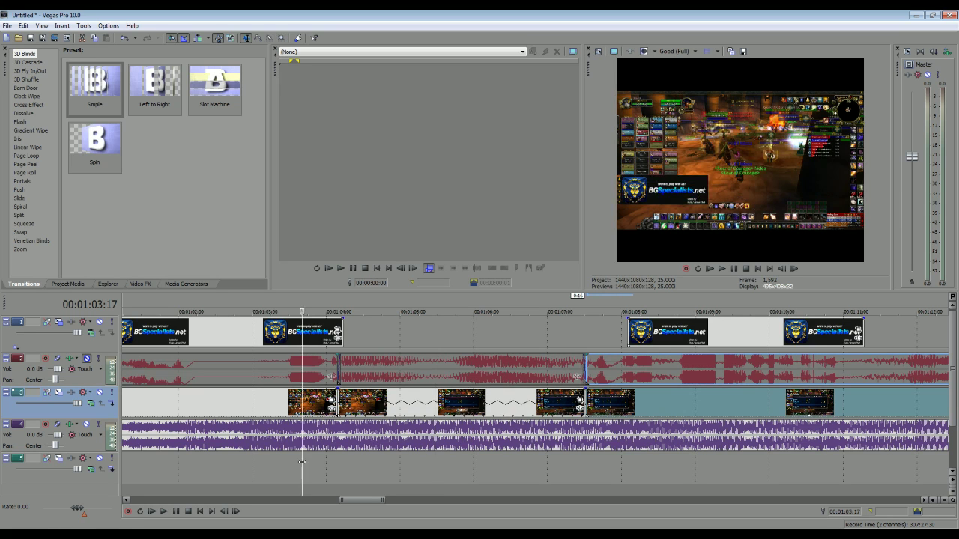
left_click(162, 512)
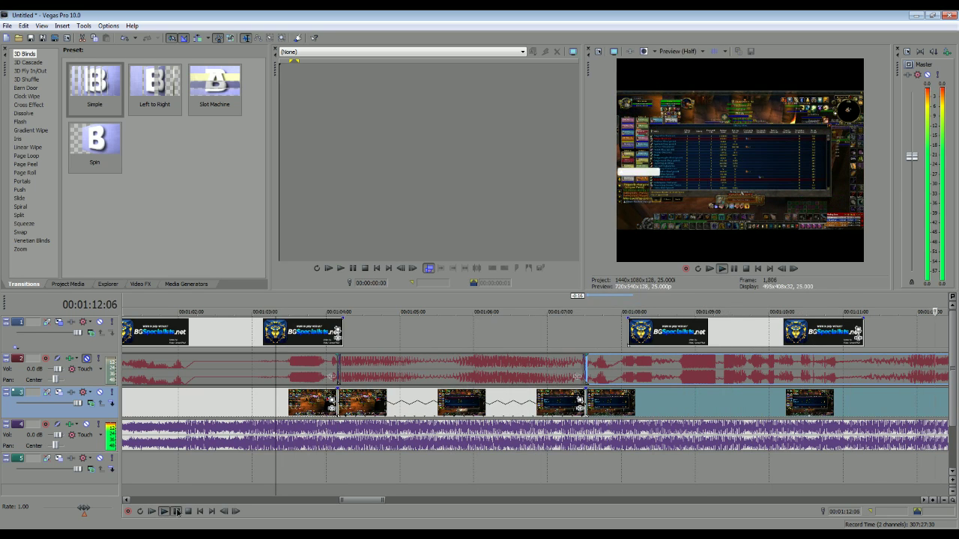
left_click(178, 511)
scroll(254, 460, "down", 5)
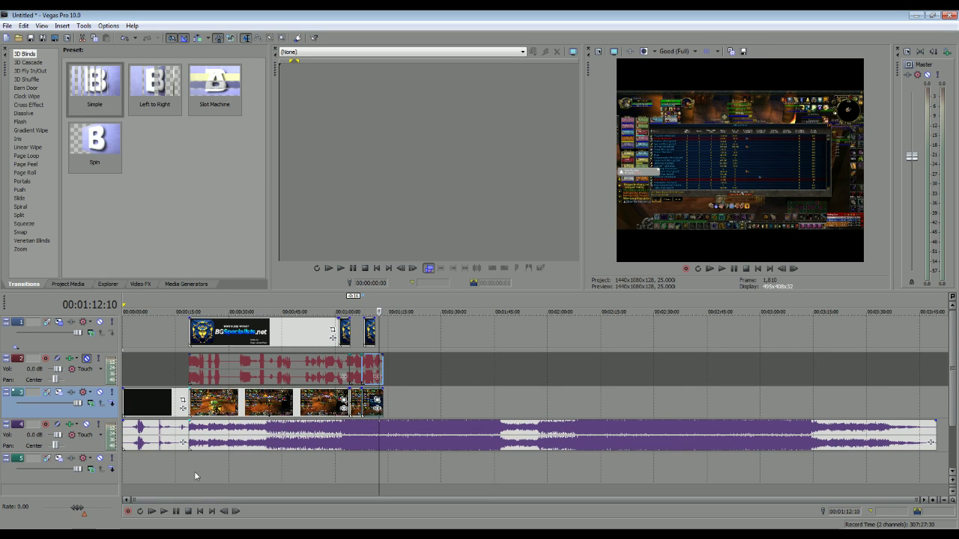
Move the later gameplay and voice clips right to about 1:15, opening a gap
left_click_drag(199, 500, 272, 509)
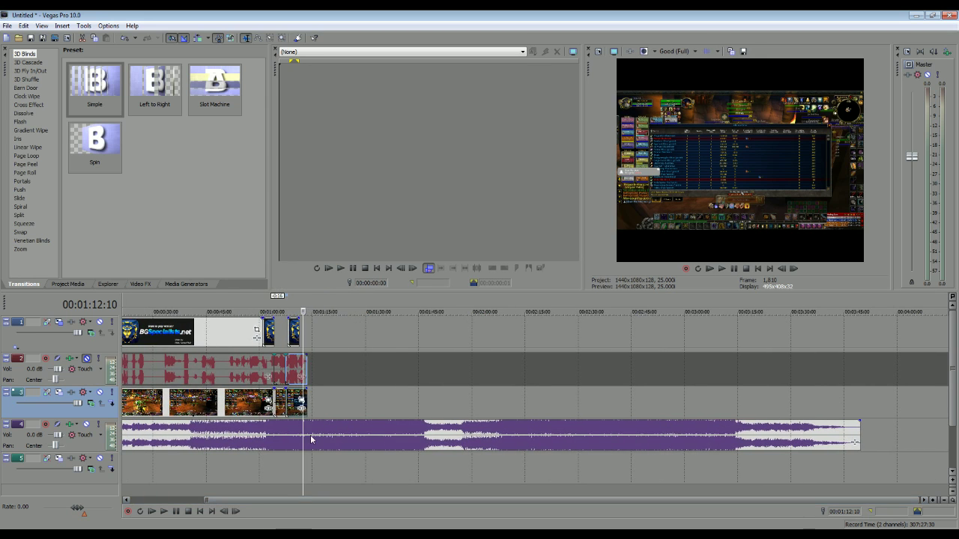
scroll(292, 421, "up", 3)
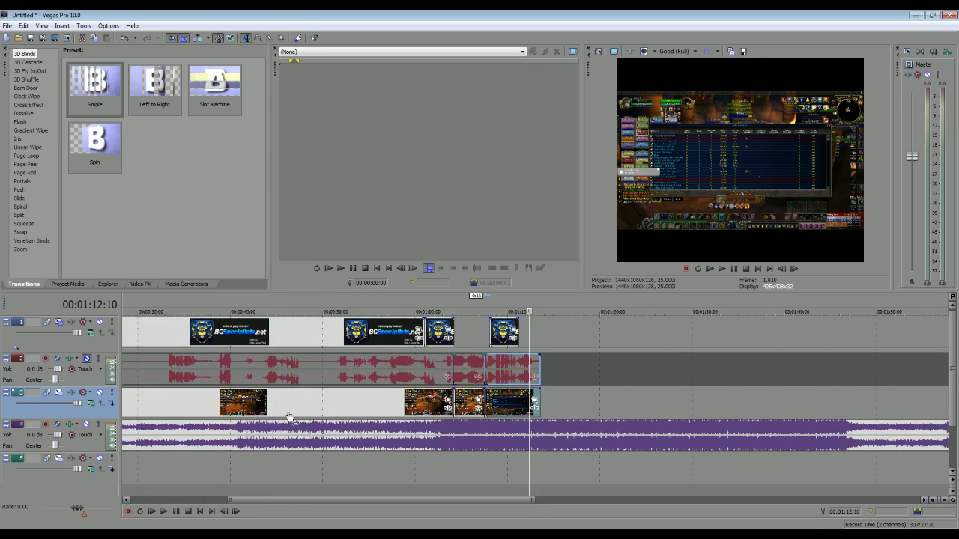
scroll(290, 417, "up", 2)
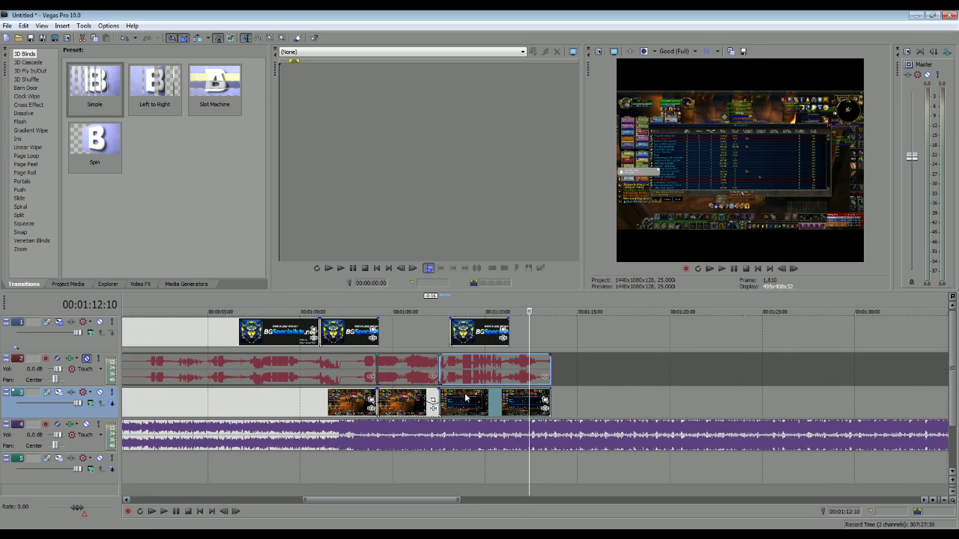
left_click_drag(466, 402, 605, 403)
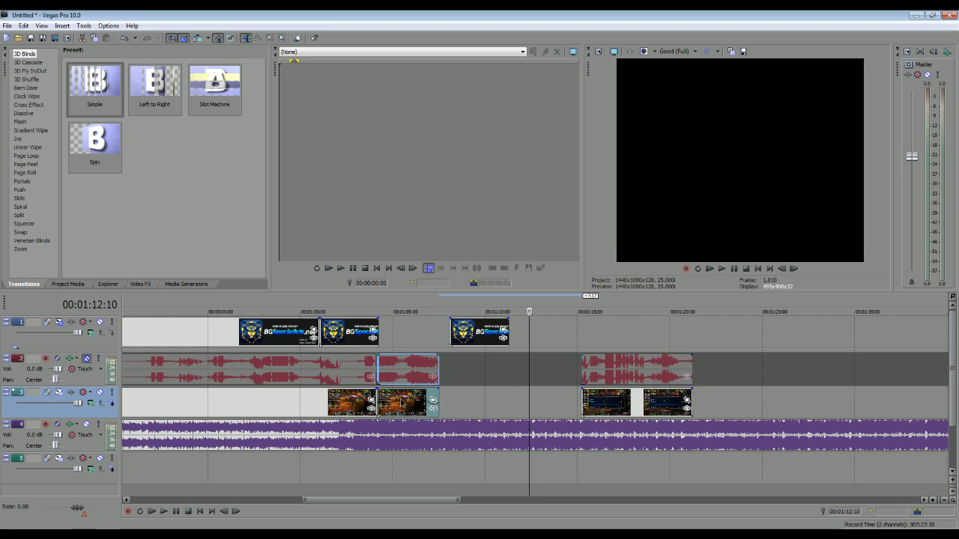
Copy the slowed clip and place the playhead at its end
right_click(402, 403)
left_click(430, 243)
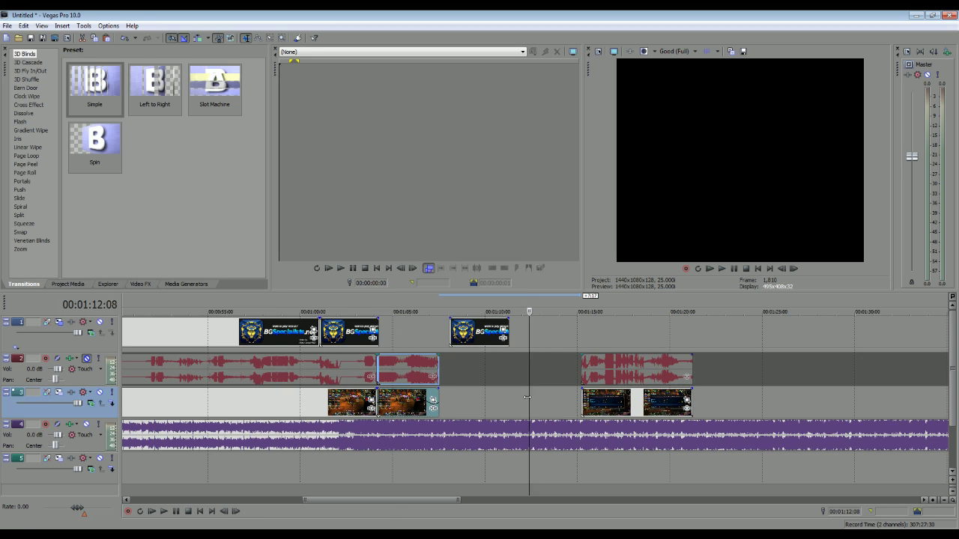
left_click(440, 405)
Paste the slowed clip's copy after it on tracks 2–3 and time-compress it to play fast
right_click(443, 404)
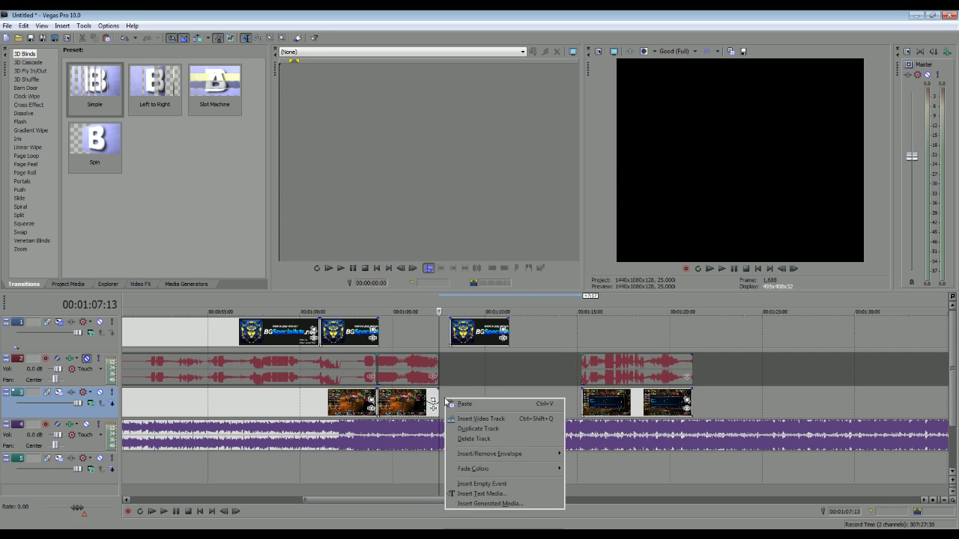
left_click(481, 407)
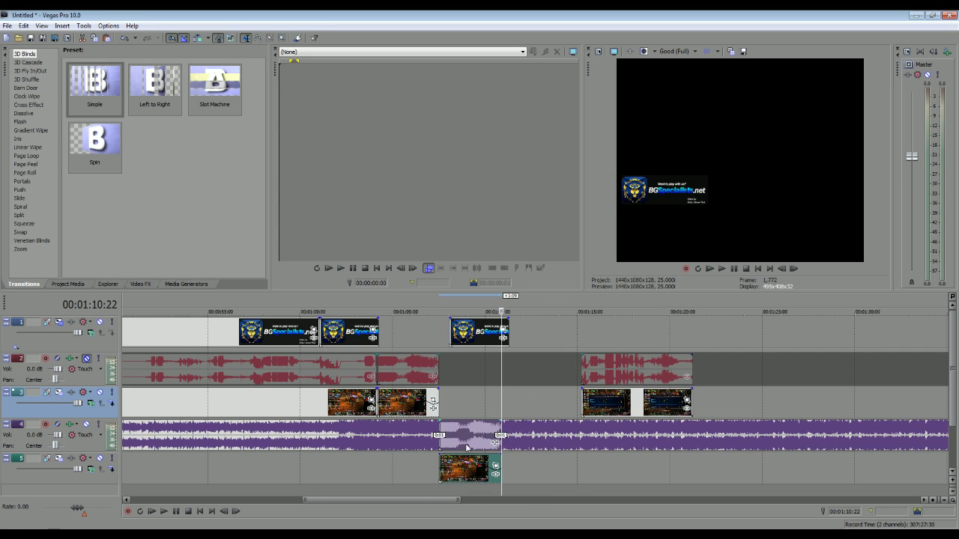
mouse_move(466, 442)
left_mouse_down()
mouse_move(470, 389)
mouse_move(468, 401)
left_mouse_up()
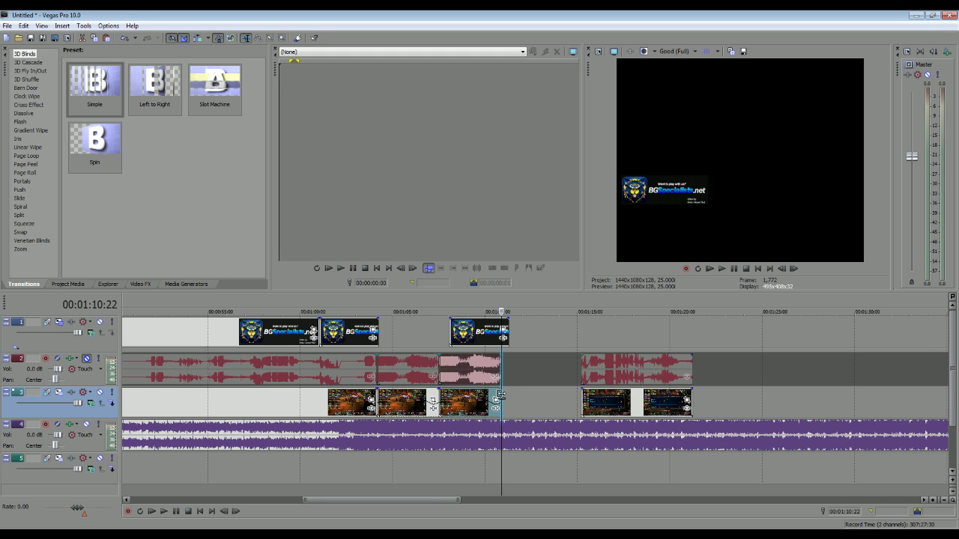
left_click_drag(500, 394, 442, 395)
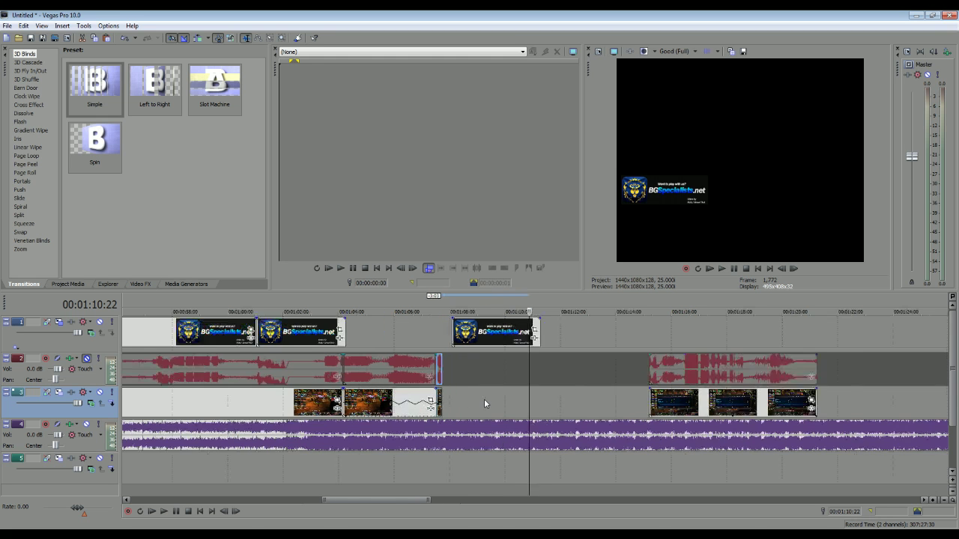
scroll(484, 398, "up", 3)
scroll(431, 493, "up", 2)
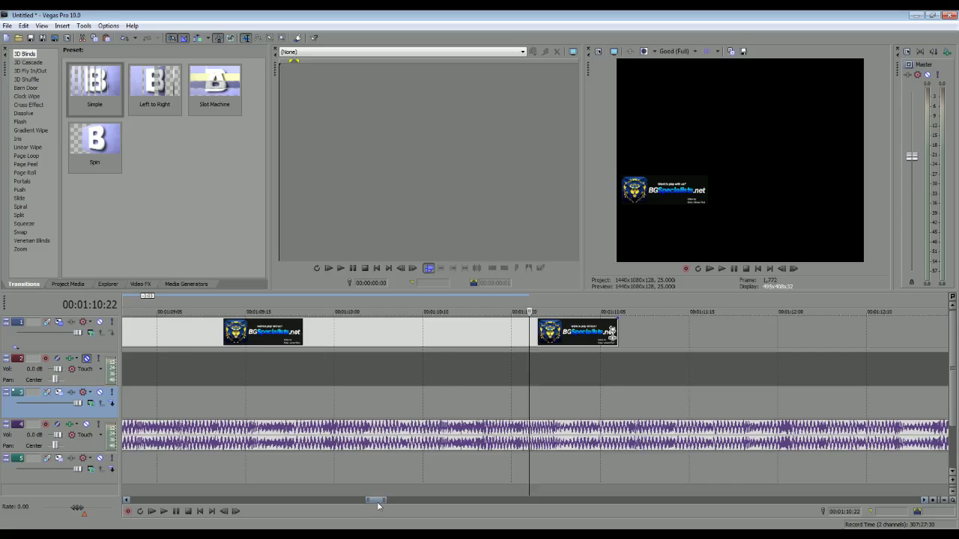
left_click_drag(377, 500, 365, 506)
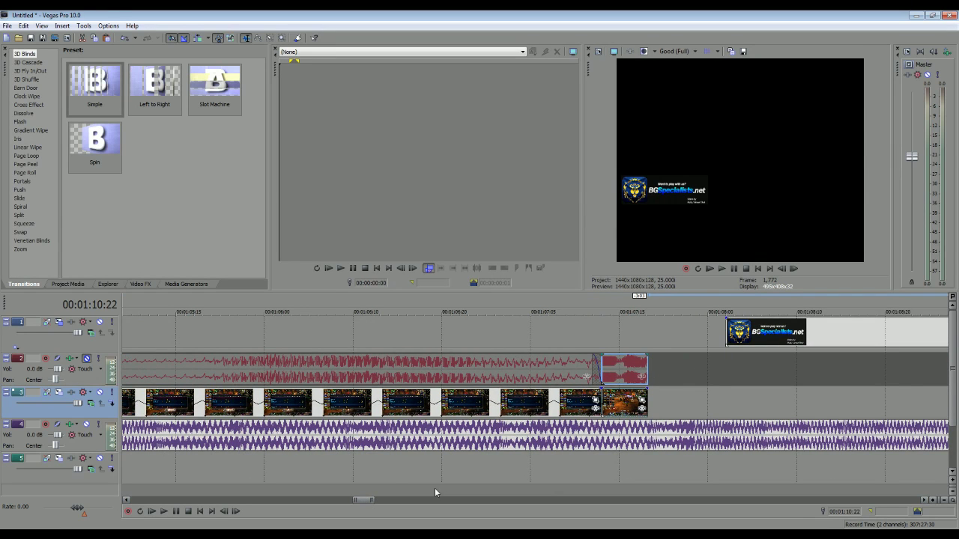
scroll(392, 480, "down", 3)
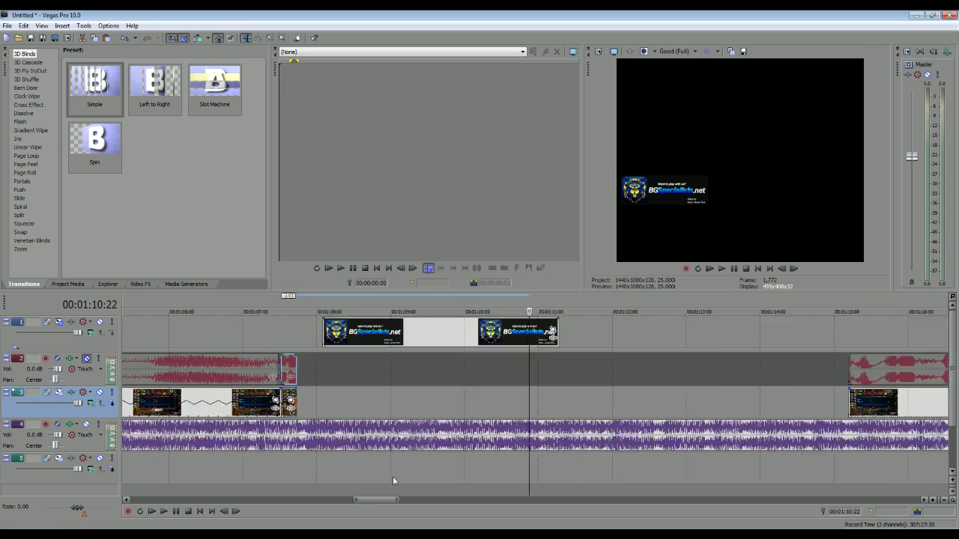
scroll(633, 400, "down", 3)
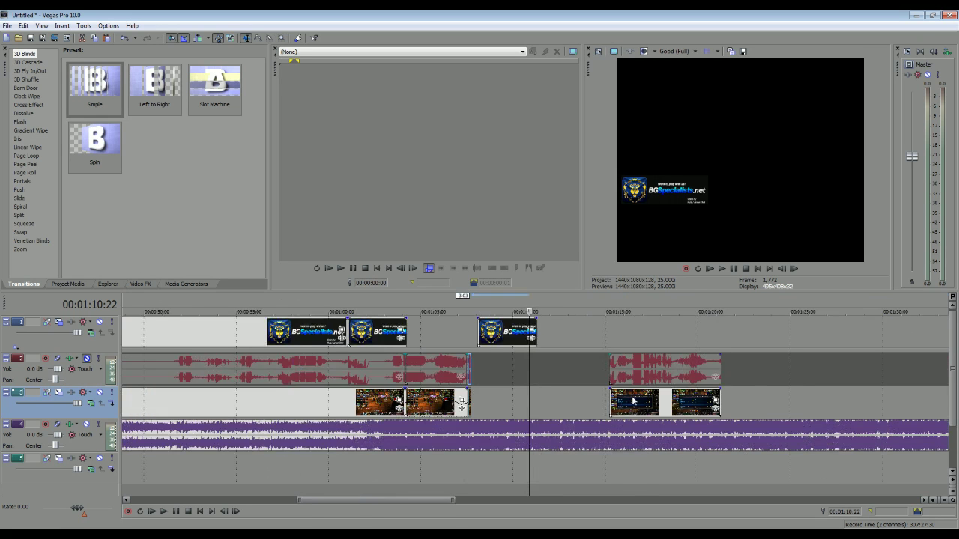
Butt the later gameplay clips against the fast copy, then return the playhead to 0:58:12
left_click_drag(633, 401, 493, 402)
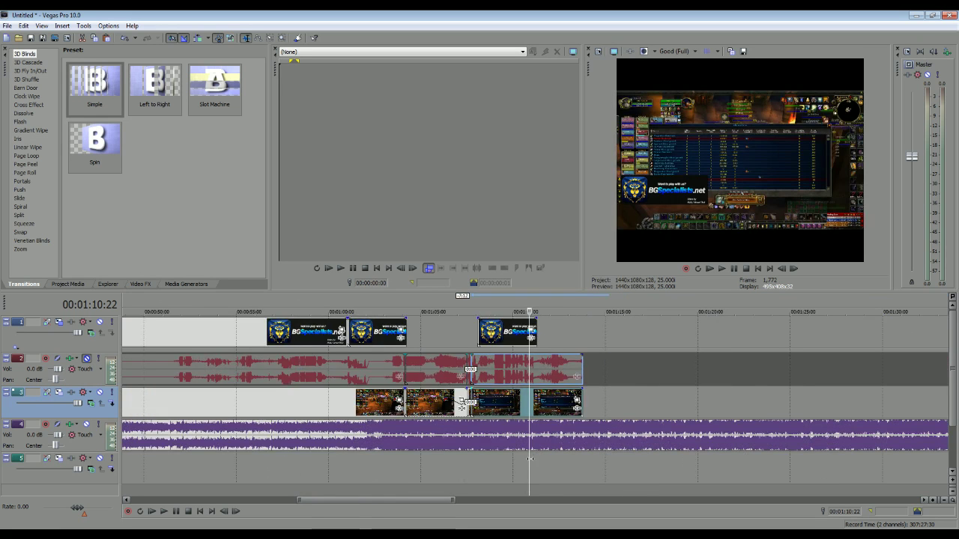
left_click(470, 459)
left_click(400, 460)
left_click(299, 463)
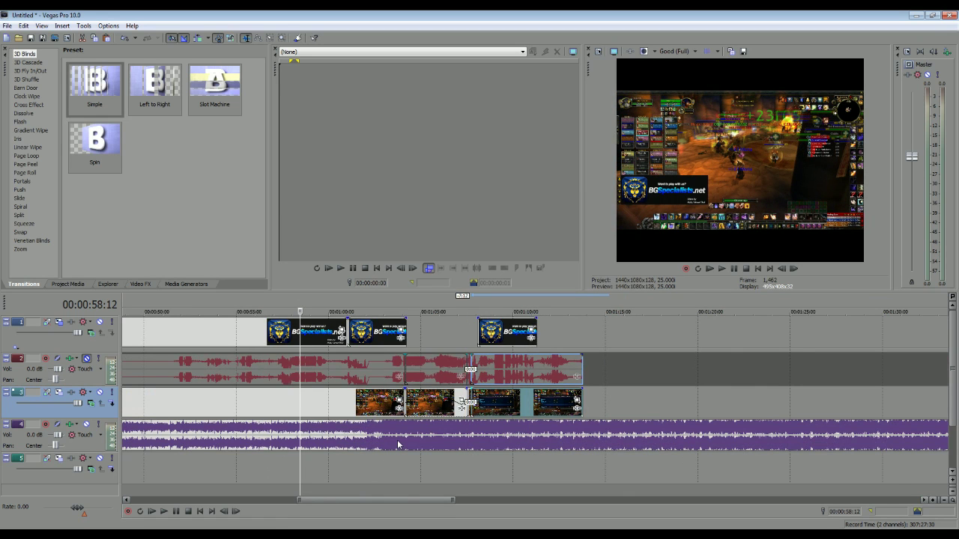
scroll(398, 445, "down", 3)
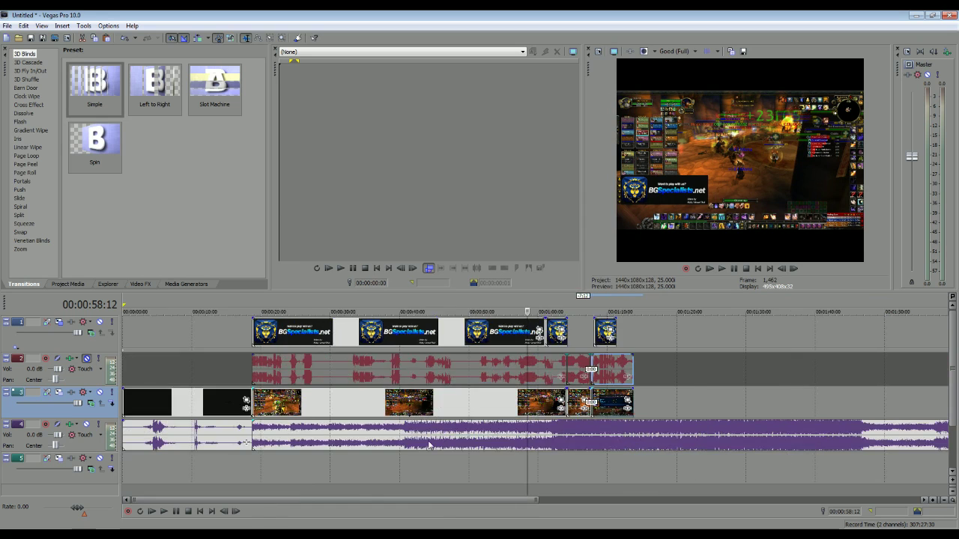
left_click(165, 511)
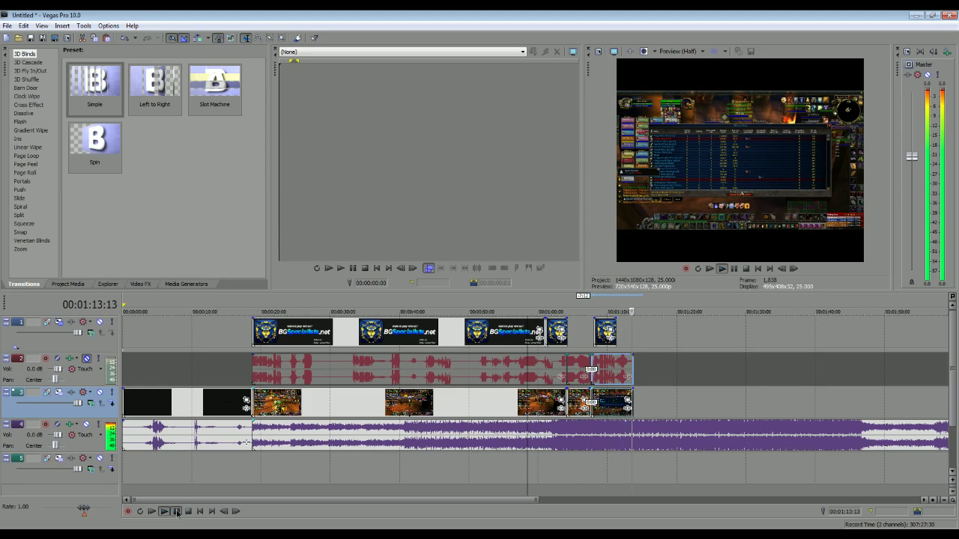
left_click(177, 512)
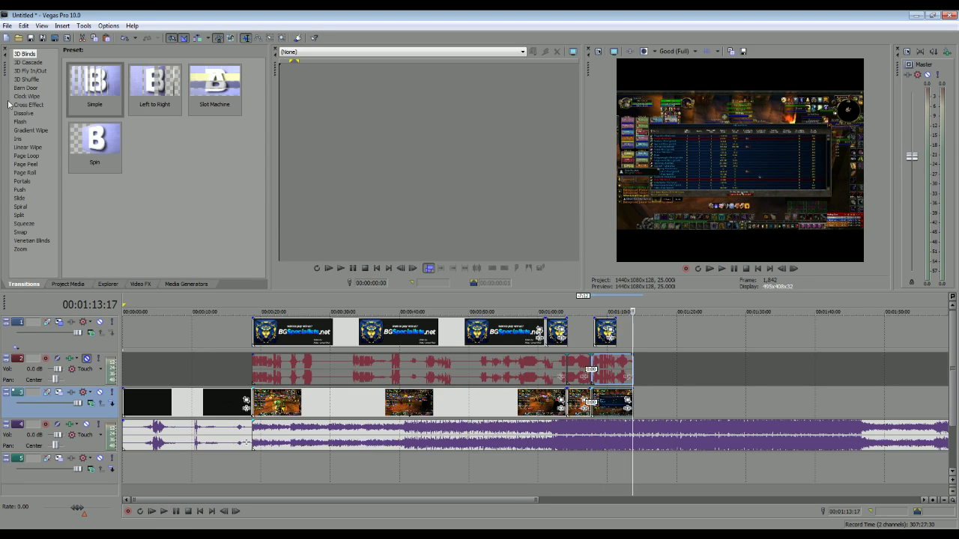